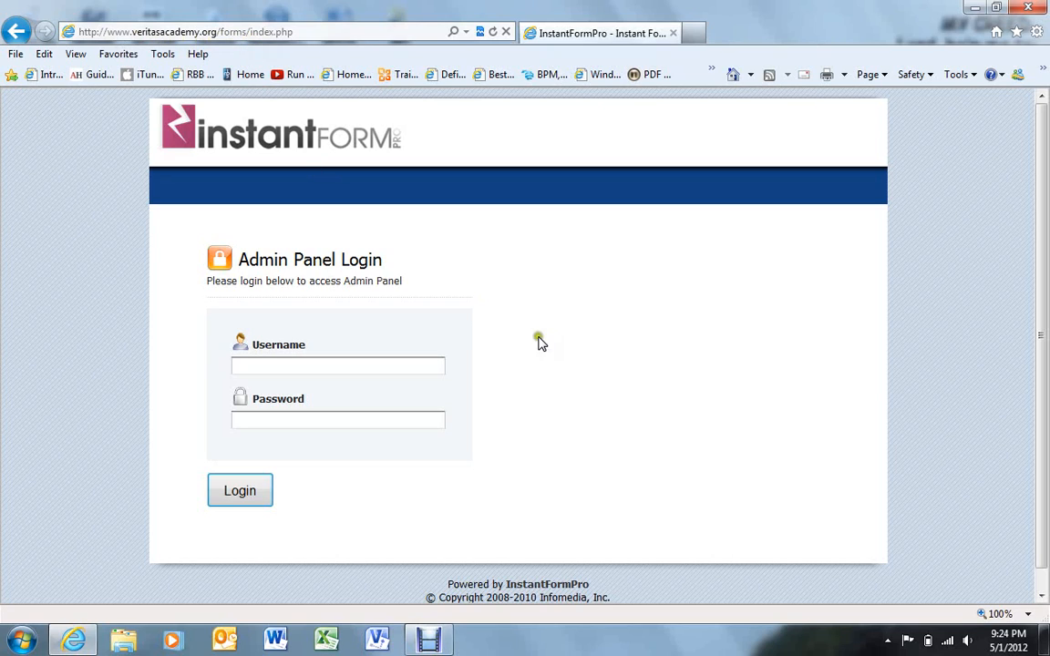
# Log in to the admin panel with the username admin and the account password
pyautogui.write('a')
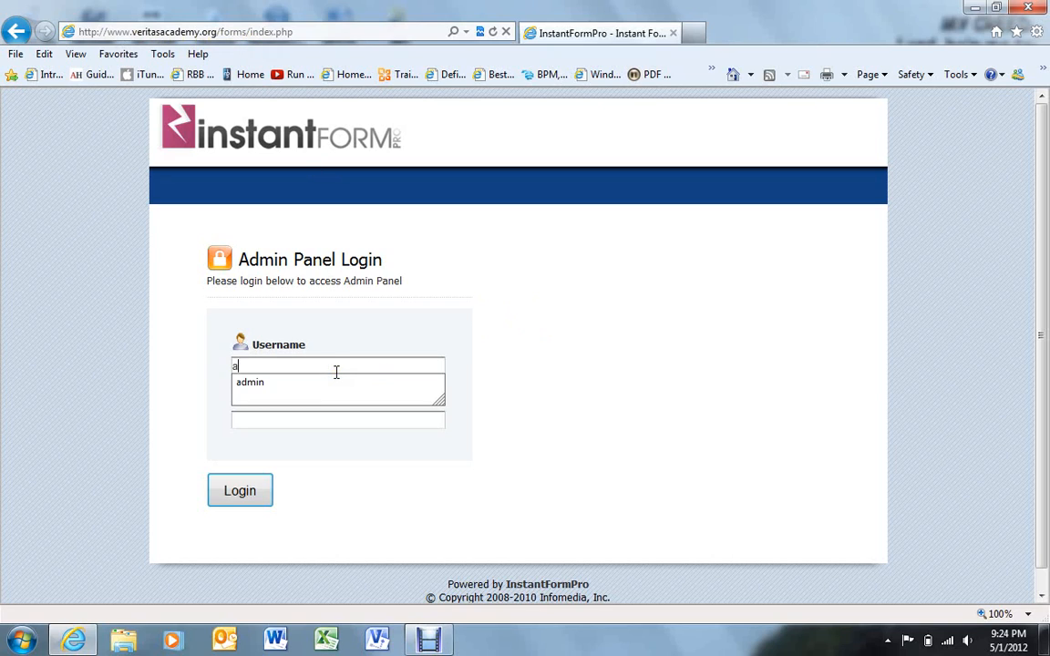
pyautogui.write('dmin')
pyautogui.click(325, 418)
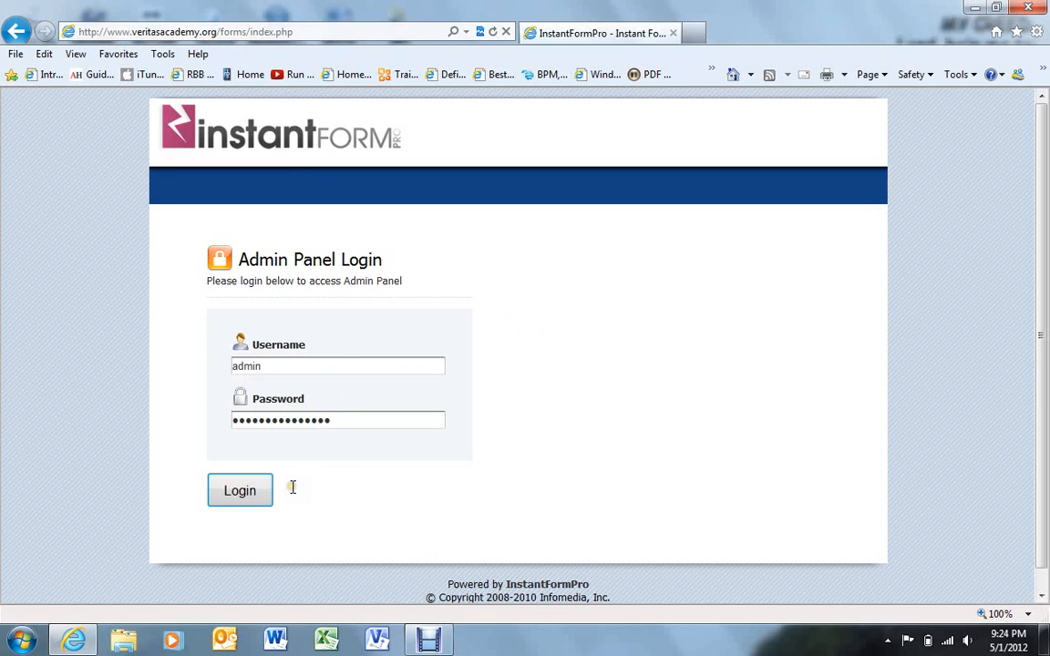
pyautogui.click(255, 491)
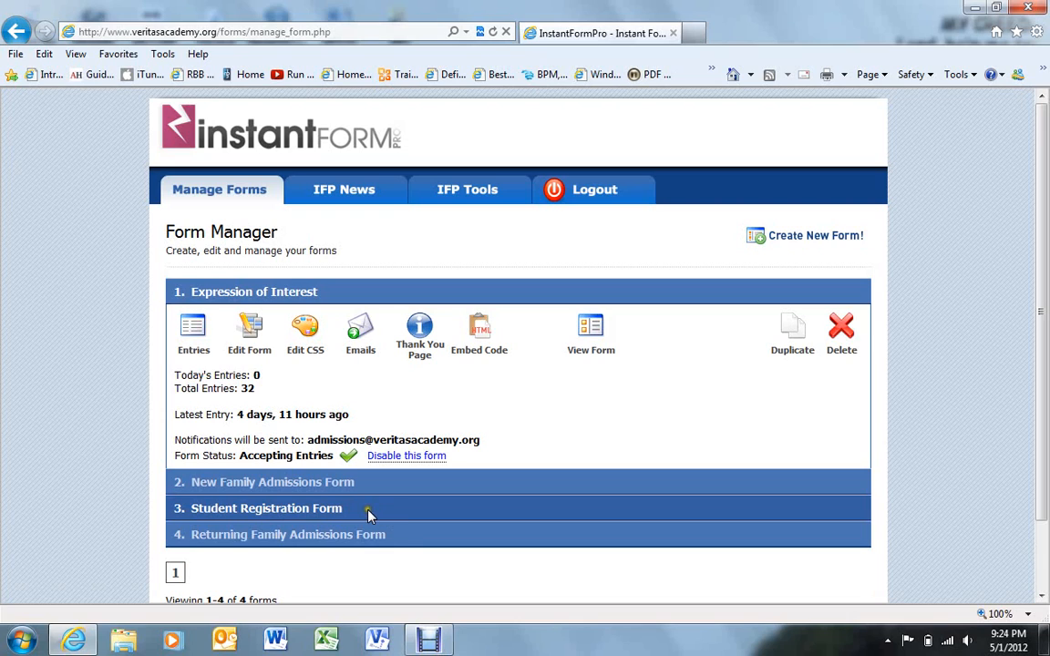
# Open entry #21 of the Student Registration Form for editing
pyautogui.click(244, 509)
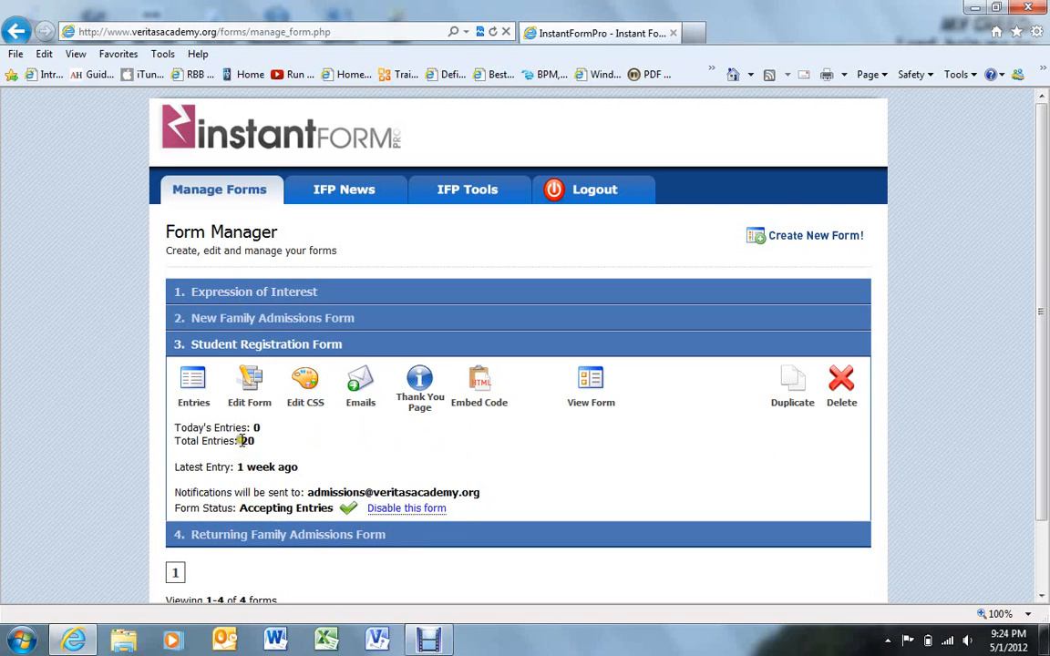
pyautogui.click(194, 390)
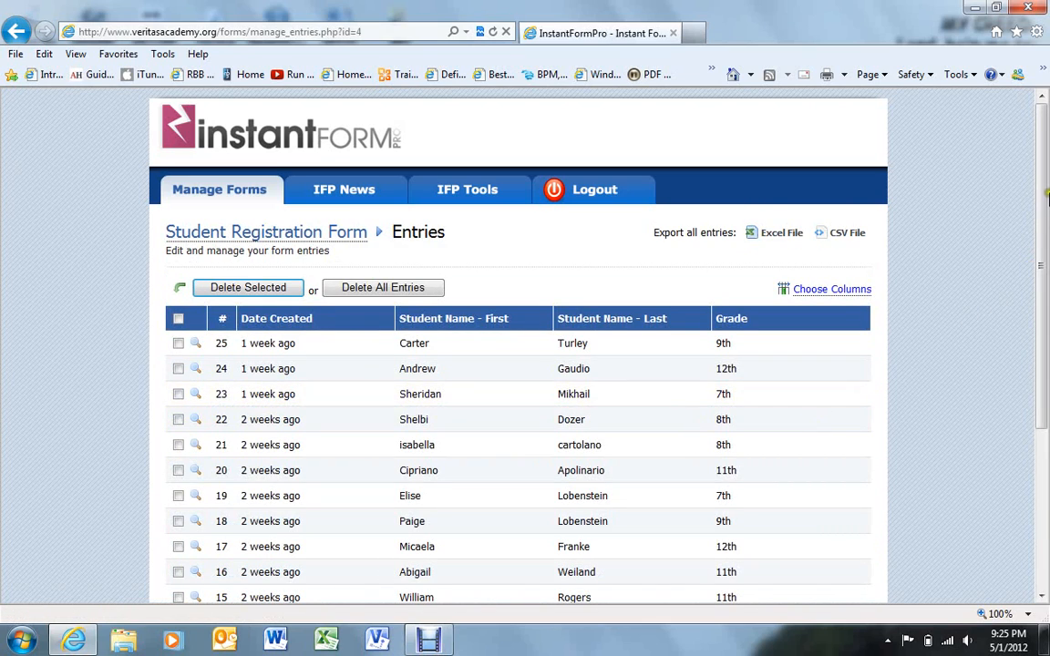
pyautogui.scroll(-3, 1047, 313)
pyautogui.moveTo(1047, 313); pyautogui.dragTo(1047, 217)
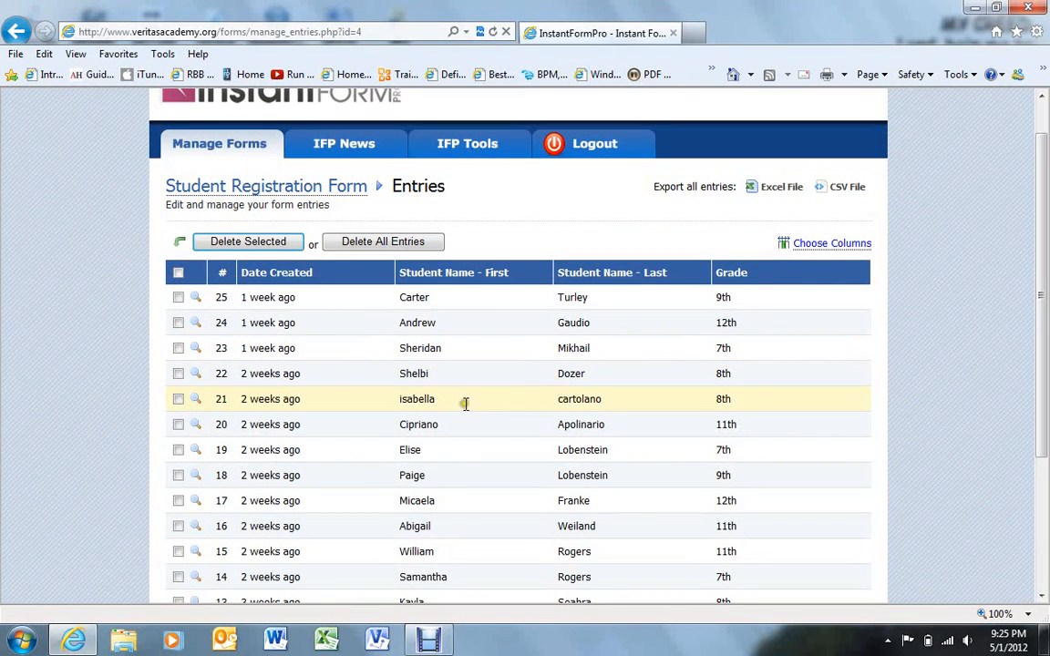
pyautogui.click(196, 401)
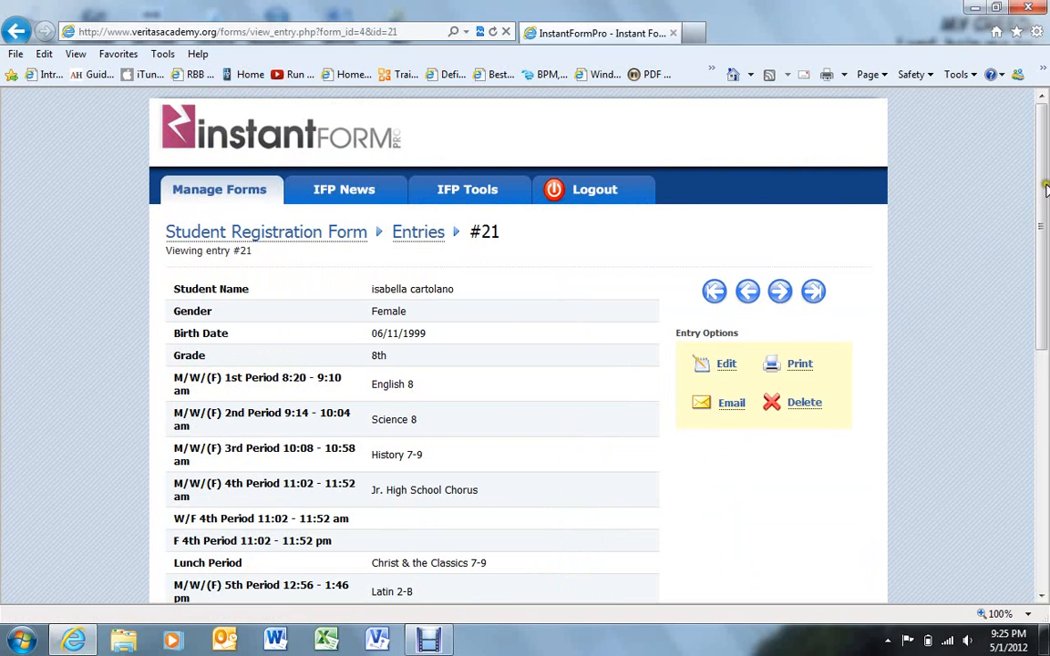
pyautogui.moveTo(1045, 179); pyautogui.dragTo(1046, 205)
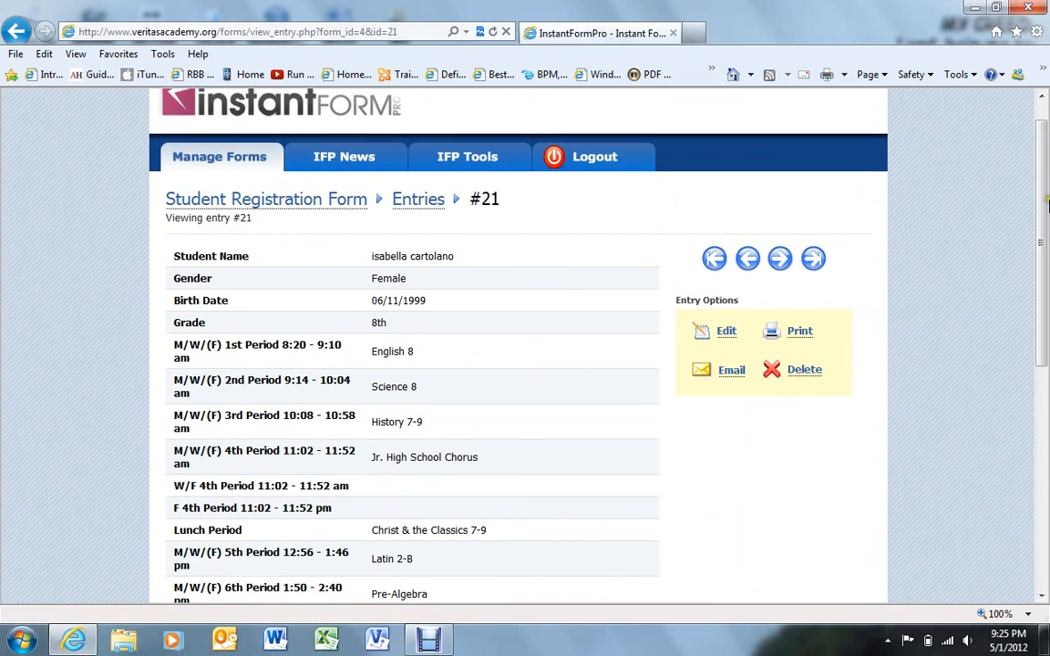
pyautogui.click(726, 333)
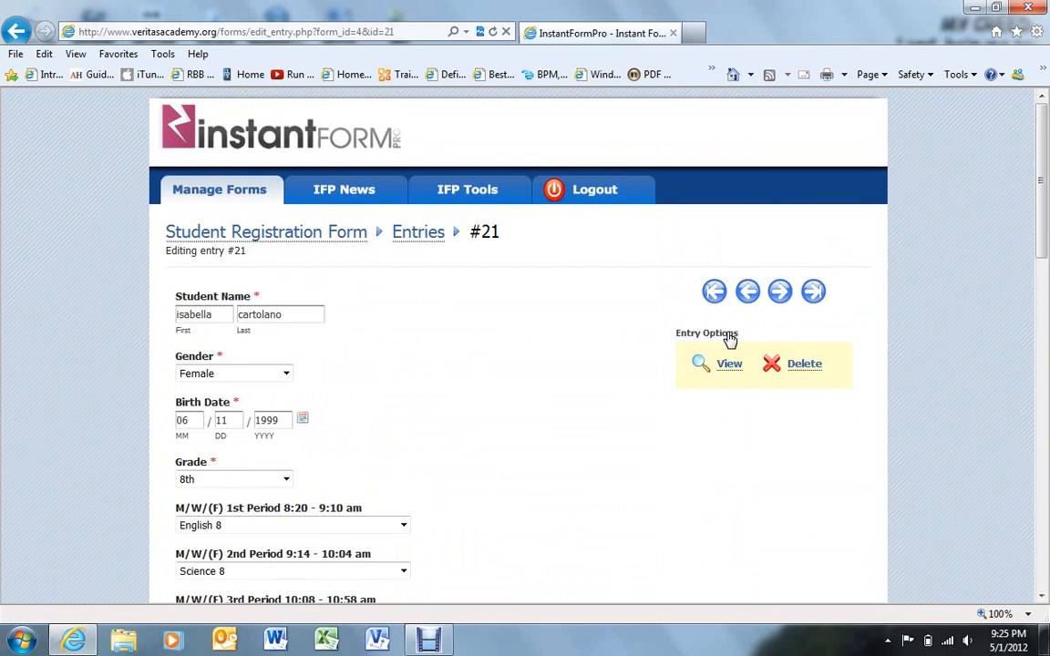
# Examine the class options for the M/W/(F) 2nd Period and keep Science 8 selected
pyautogui.moveTo(1044, 137); pyautogui.dragTo(1046, 222)
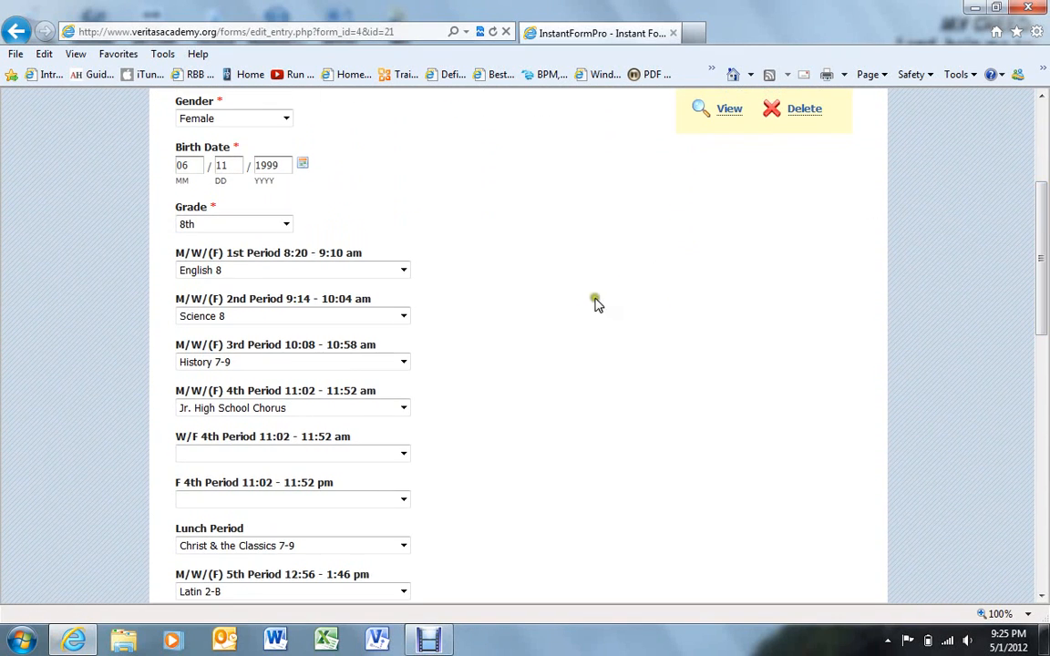
pyautogui.click(404, 316)
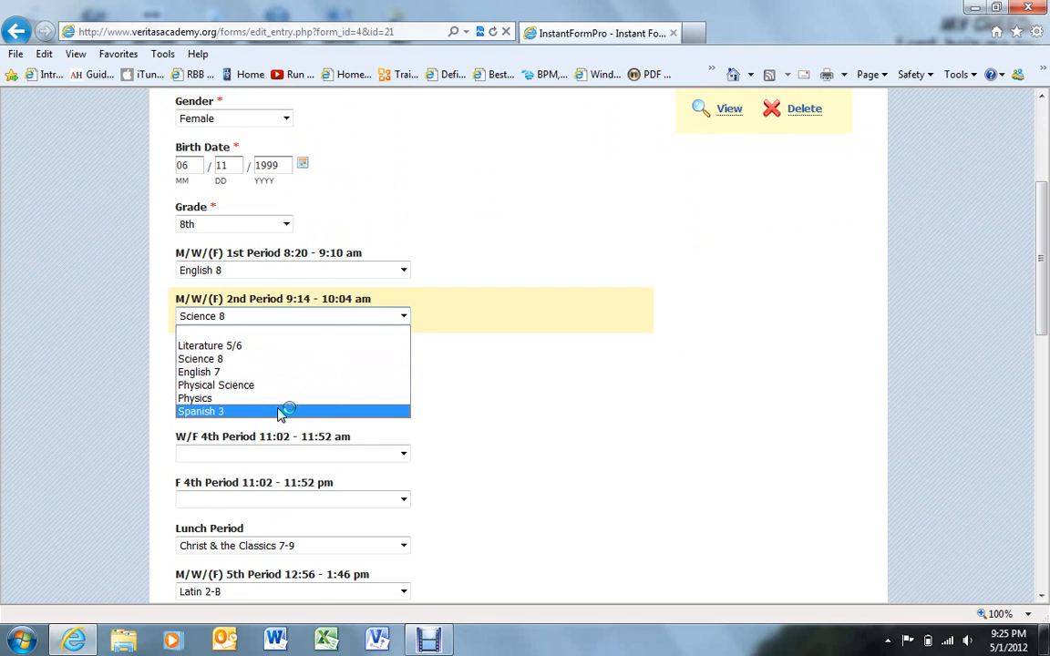
pyautogui.click(270, 360)
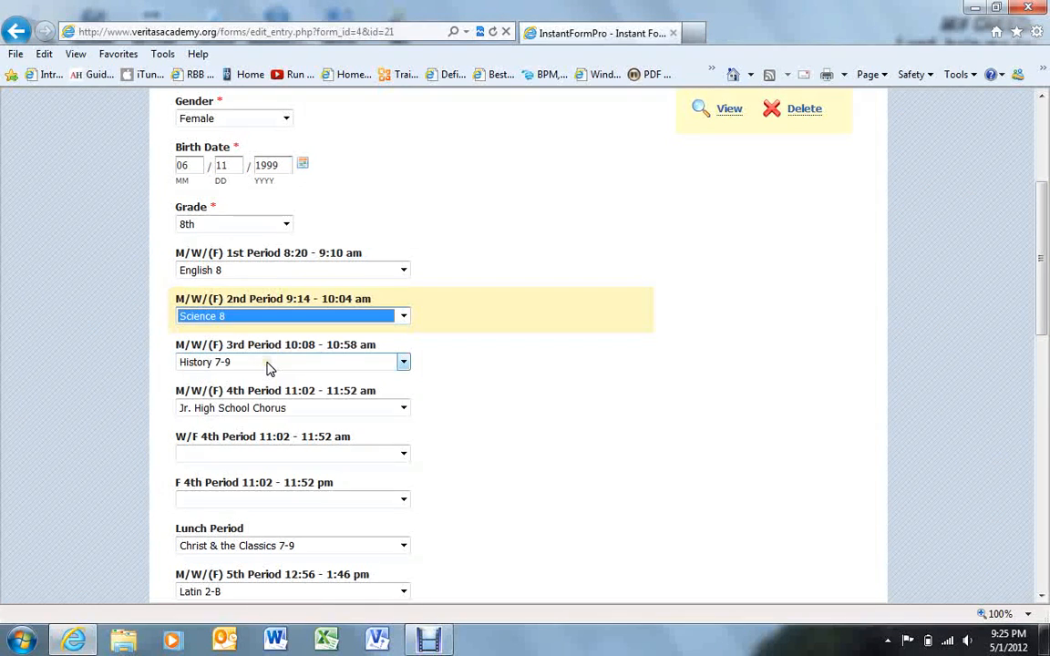
# Add the administrator comment "Changed Science 8 to Spanish III, per mom's request on 5/15/12" to the entry
pyautogui.moveTo(1042, 288); pyautogui.dragTo(1046, 525)
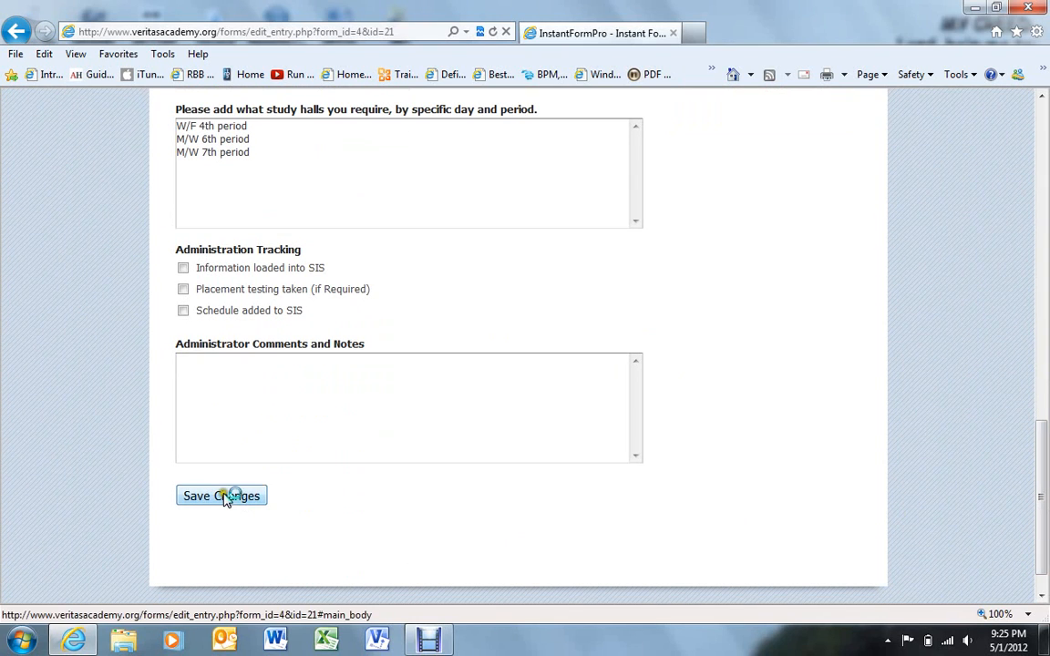
pyautogui.moveTo(1036, 495)
pyautogui.mouseDown()
pyautogui.moveTo(1046, 229)
pyautogui.moveTo(1046, 480)
pyautogui.mouseUp()
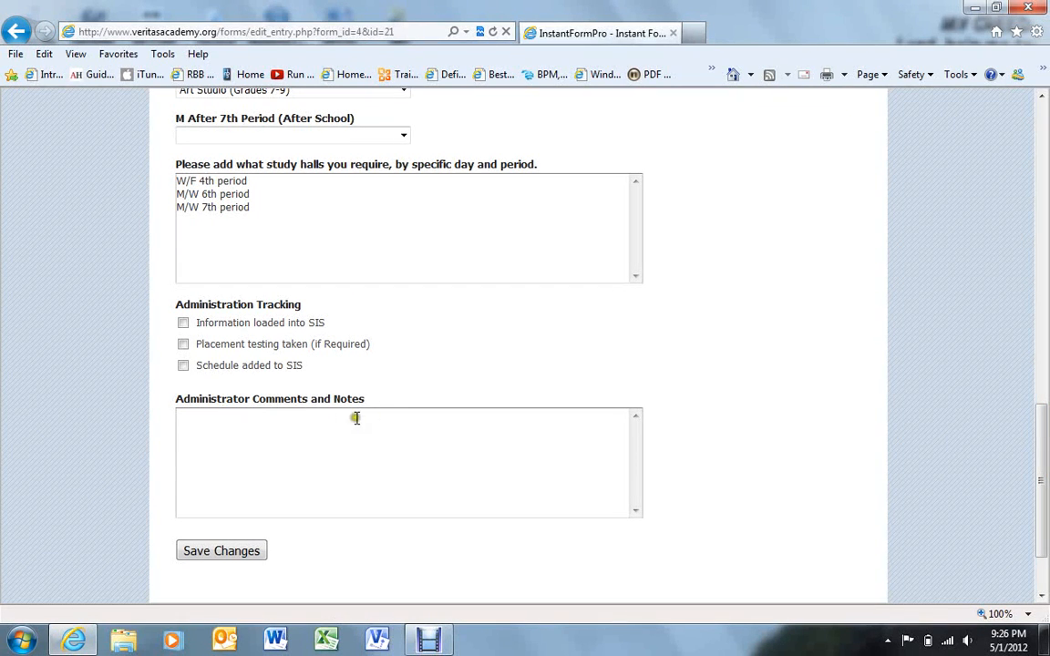
pyautogui.click(315, 425)
pyautogui.write('Cha')
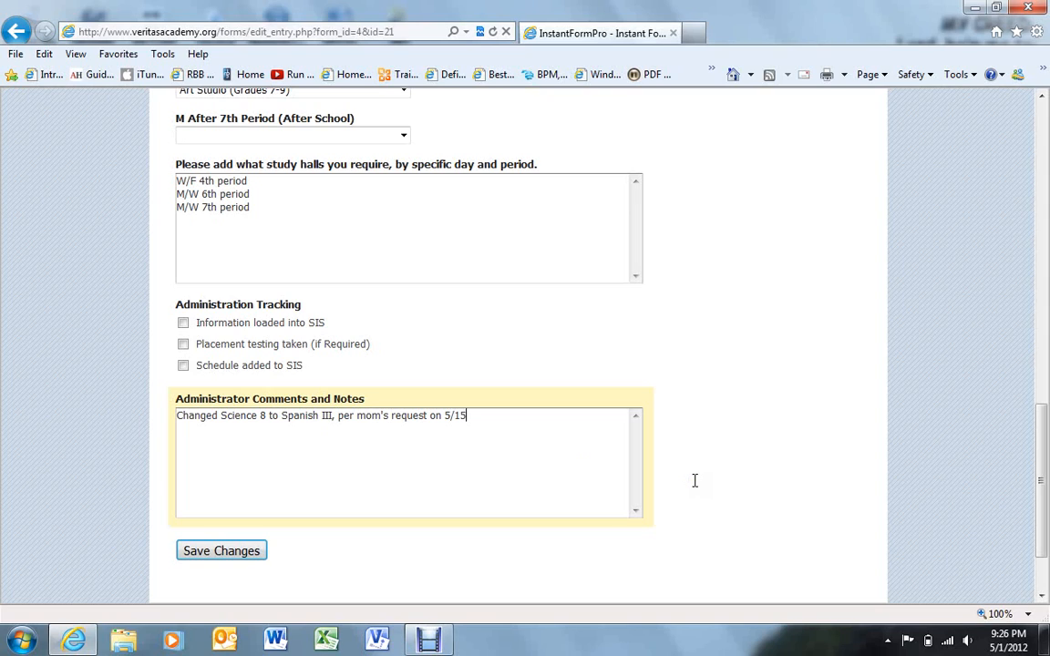
pyautogui.click(715, 479)
pyautogui.click(290, 449)
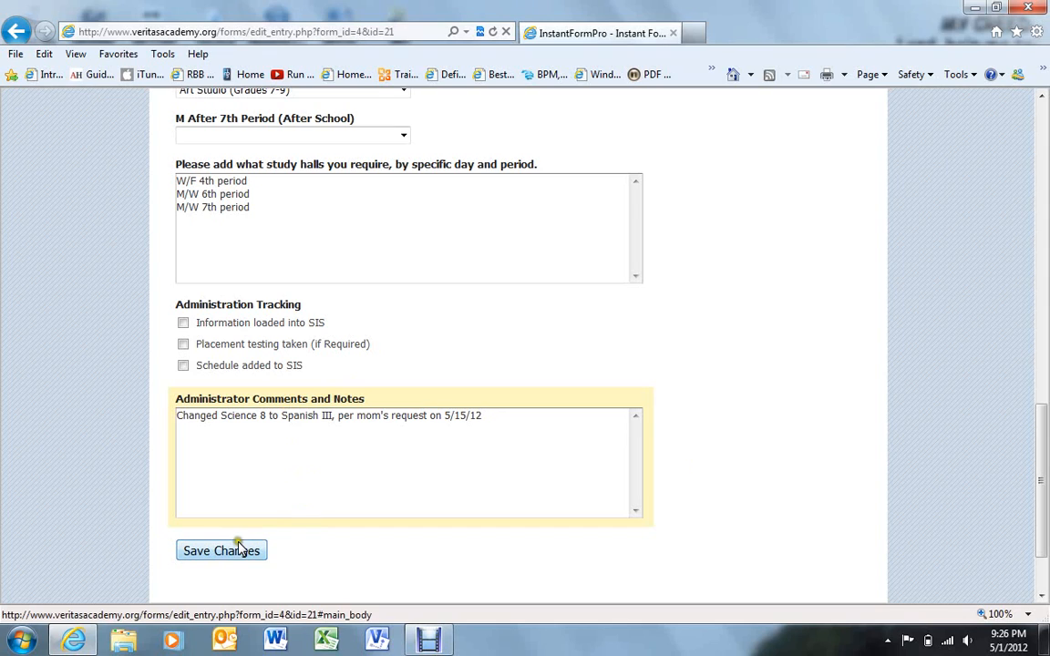
pyautogui.click(722, 530)
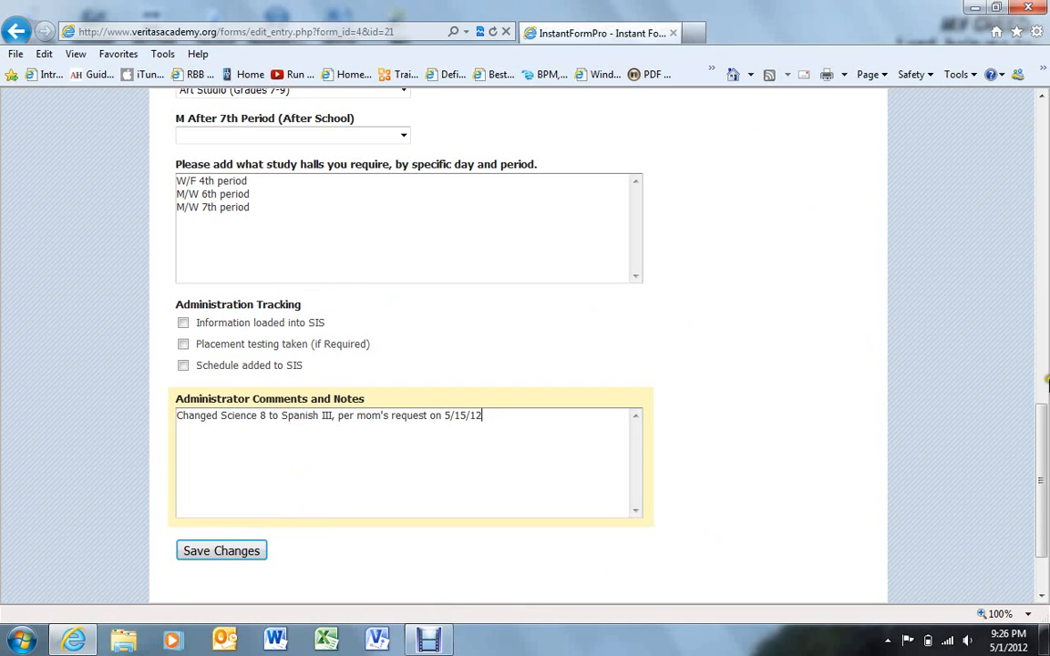
# Mark information loaded into SIS, placement testing taken and schedule added to SIS under Administration Tracking
pyautogui.moveTo(1044, 448)
pyautogui.mouseDown()
pyautogui.moveTo(1045, 421)
pyautogui.moveTo(1045, 444)
pyautogui.mouseUp()
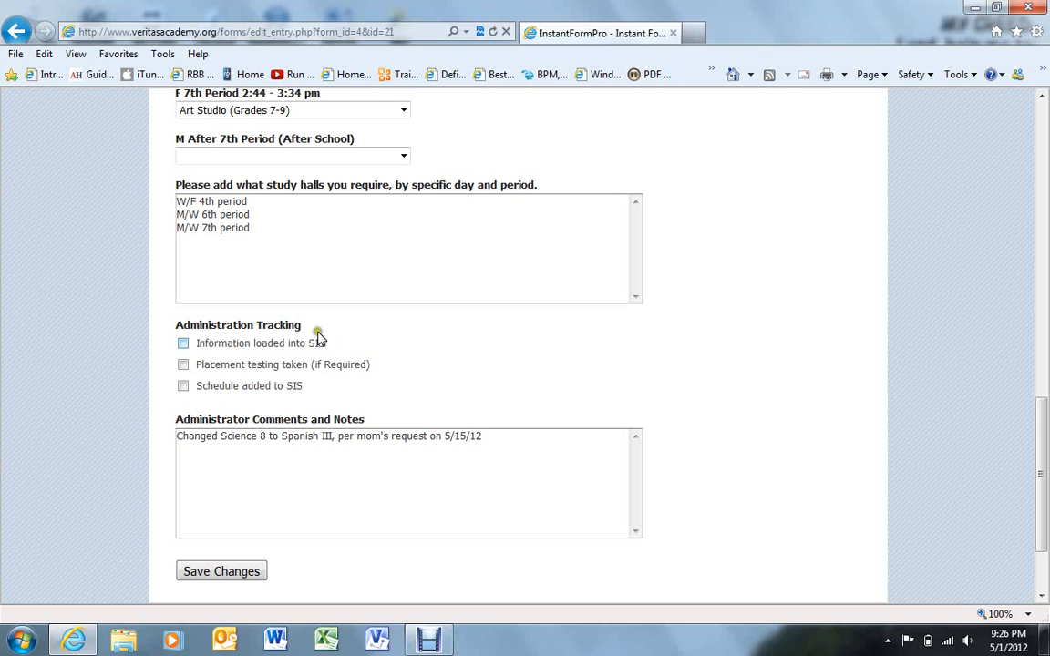
pyautogui.click(183, 345)
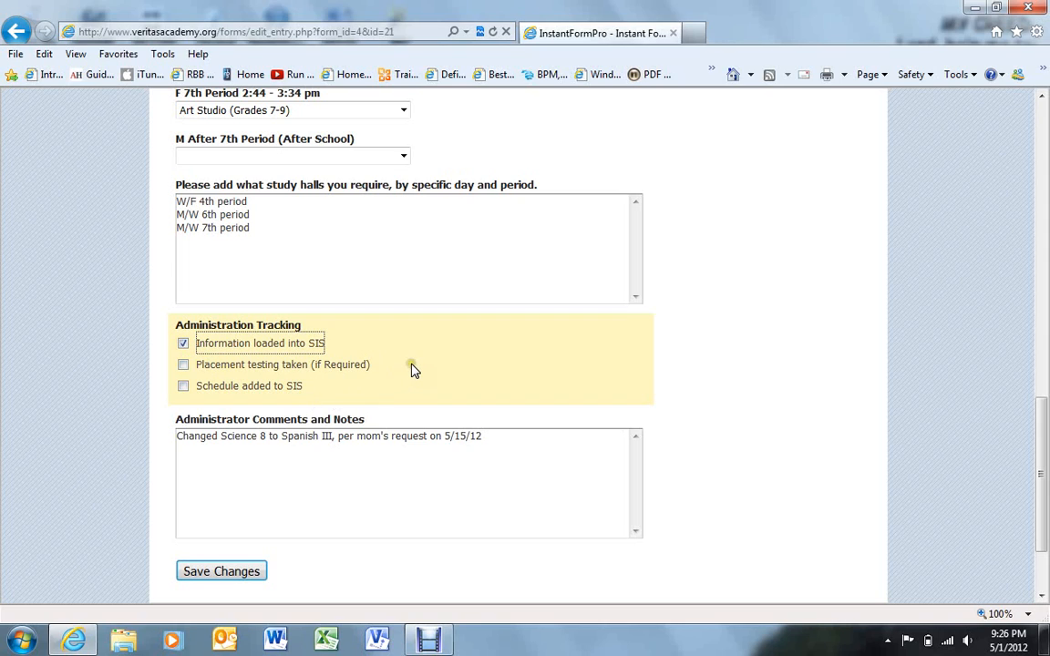
pyautogui.click(183, 365)
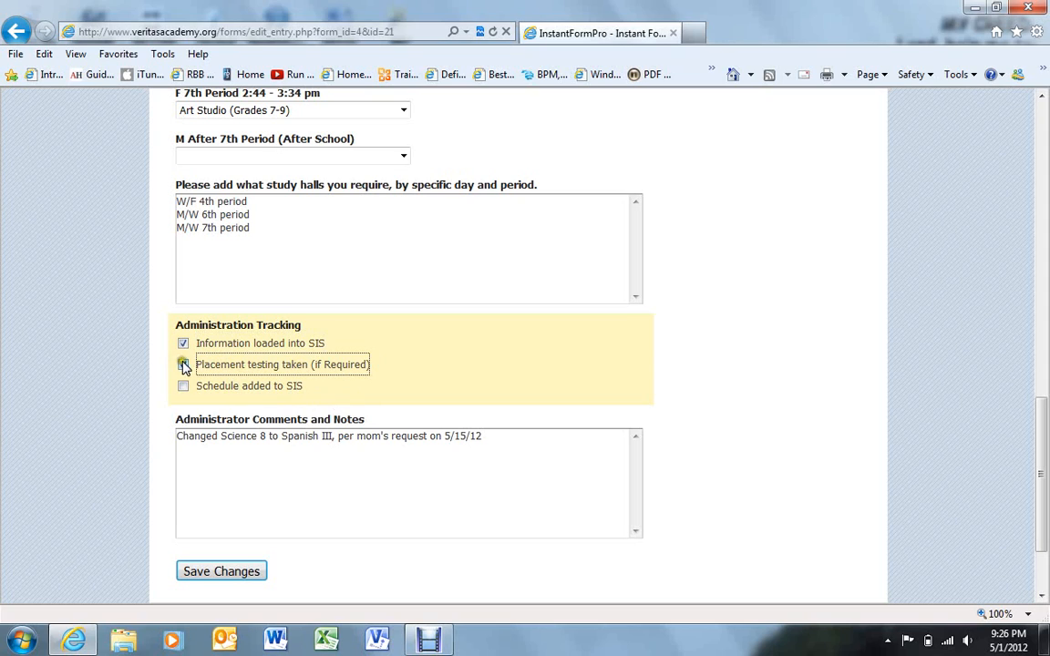
pyautogui.click(186, 454)
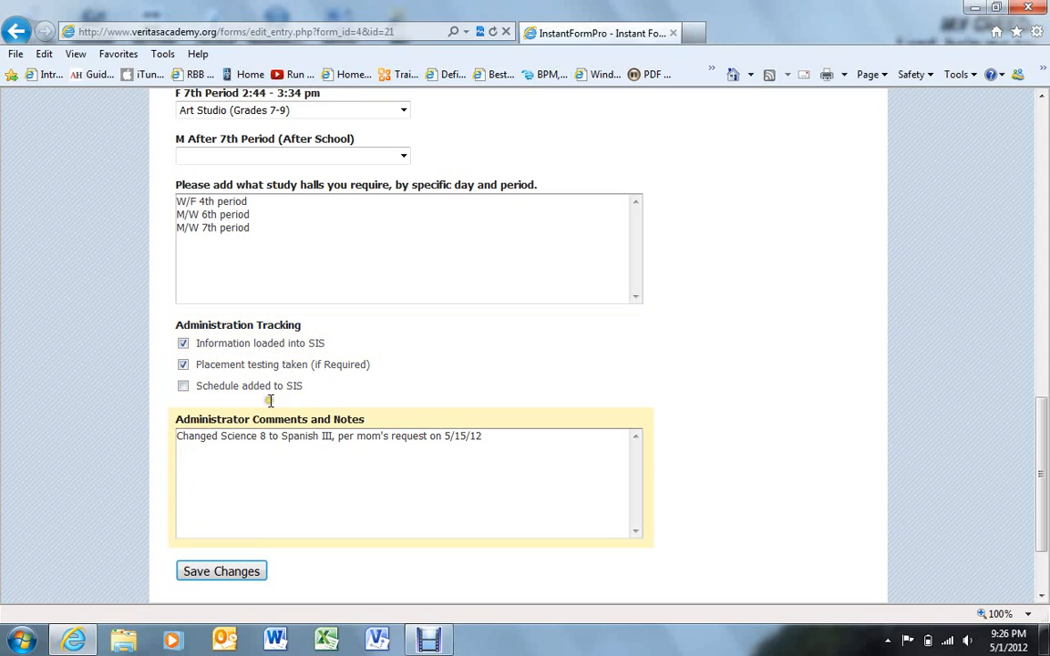
pyautogui.click(183, 386)
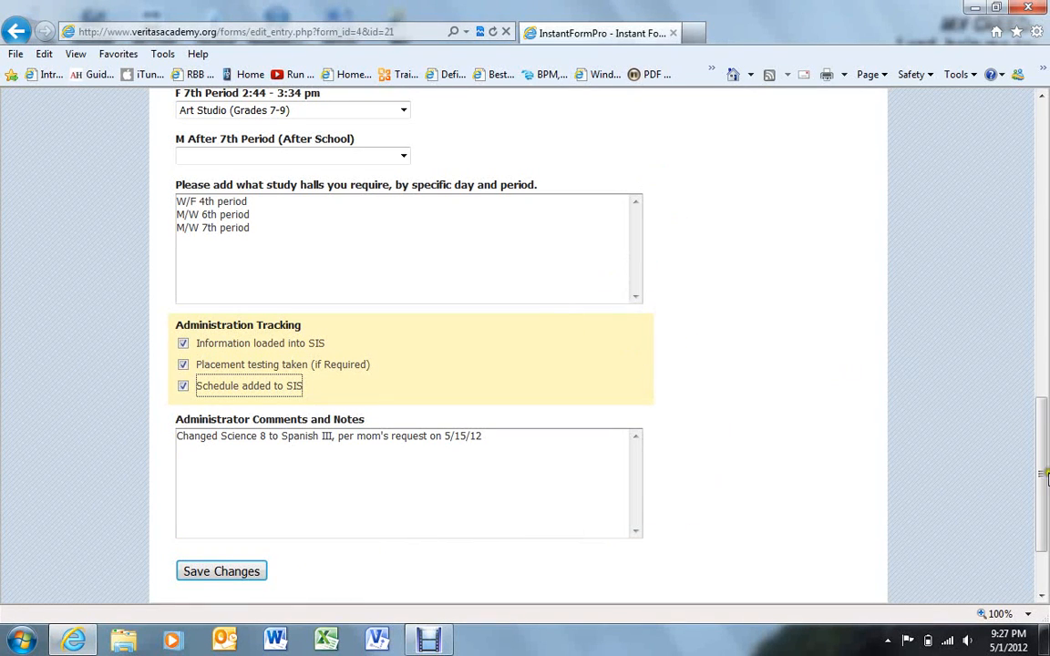
# Leave the entry without saving and reopen the Student Registration Form's list of entries
pyautogui.scroll(12, 938, 356)
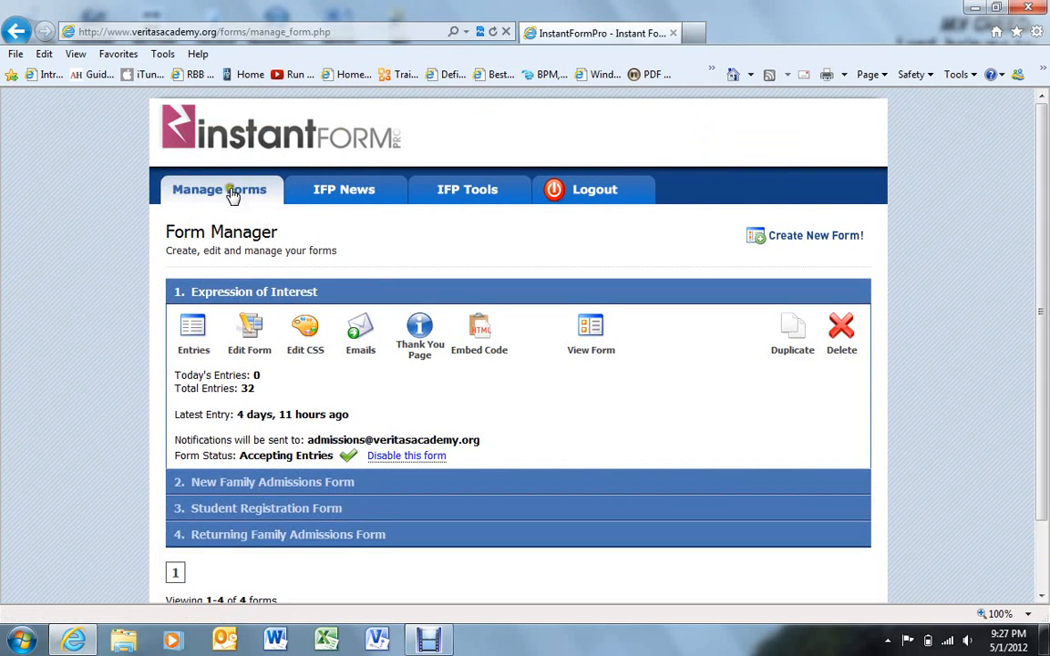
pyautogui.click(273, 505)
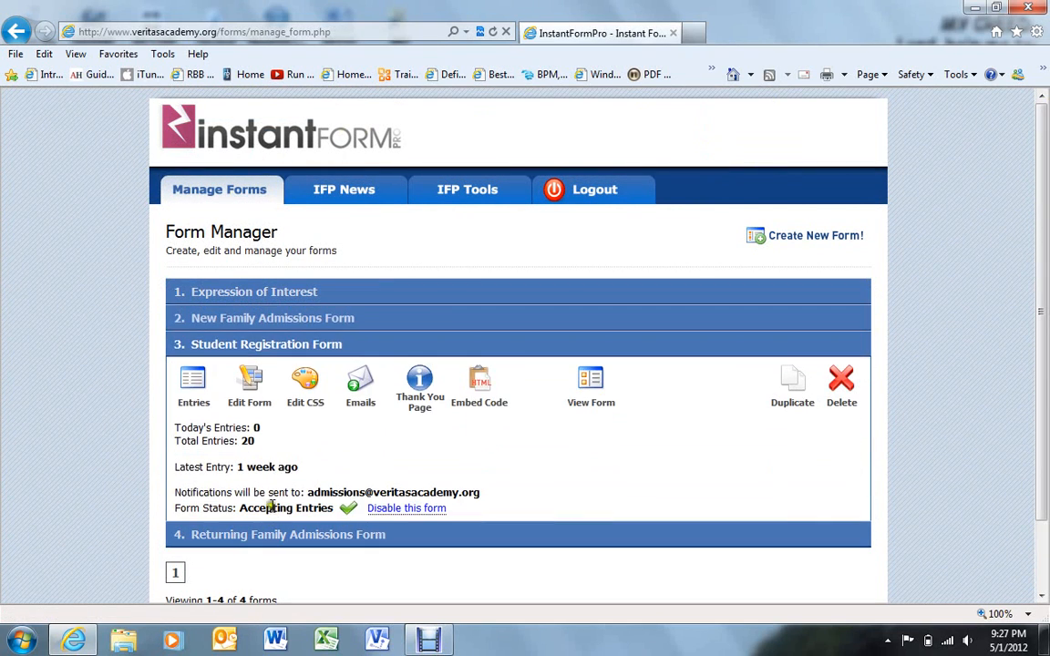
pyautogui.click(194, 381)
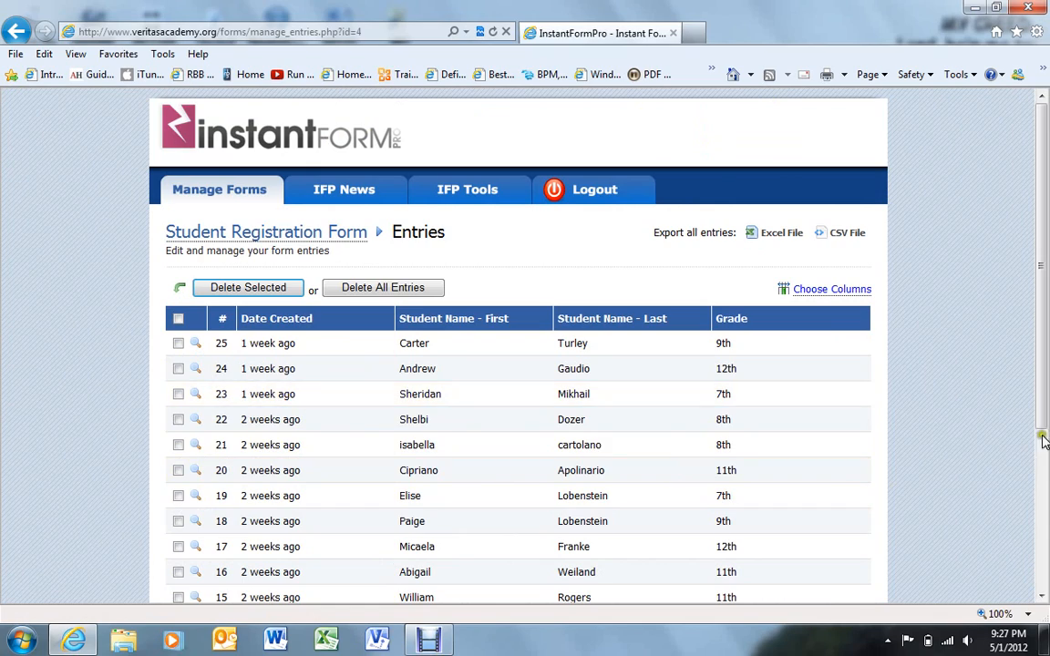
# Export all Student Registration Form entries as an Excel file, open it in Excel and enable editing
pyautogui.moveTo(1044, 339); pyautogui.dragTo(1040, 293)
pyautogui.click(770, 237)
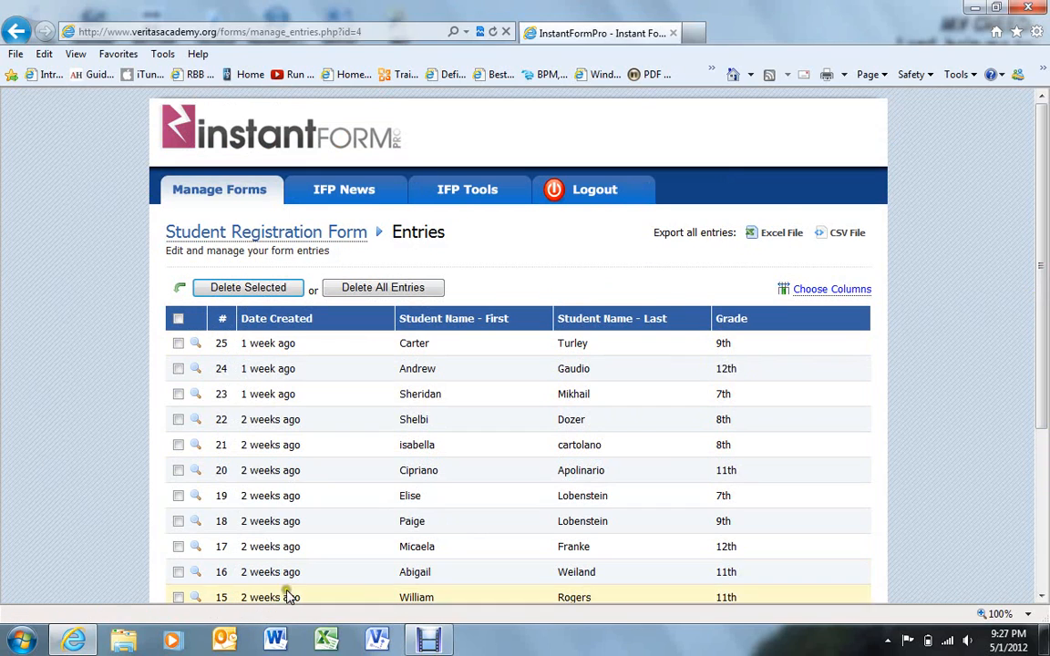
pyautogui.click(786, 238)
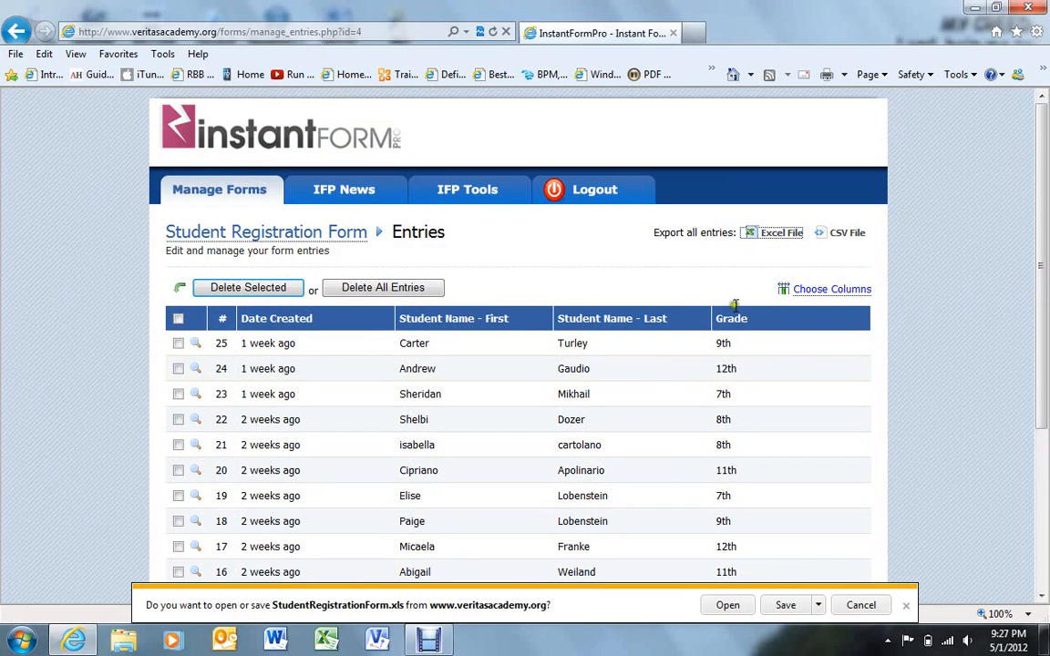
pyautogui.click(727, 605)
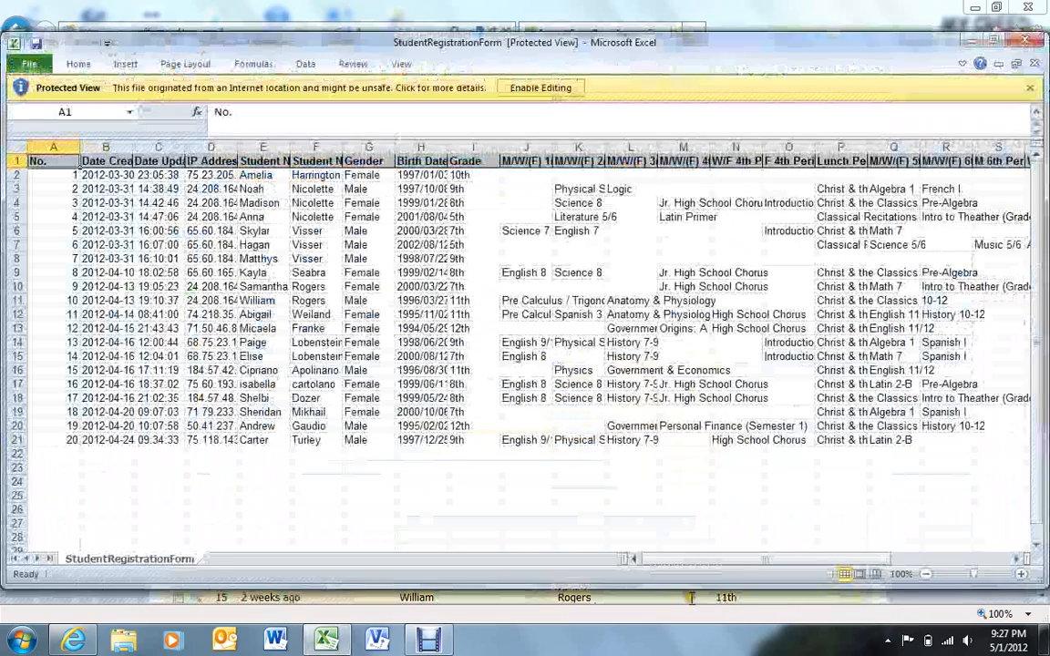
pyautogui.click(536, 87)
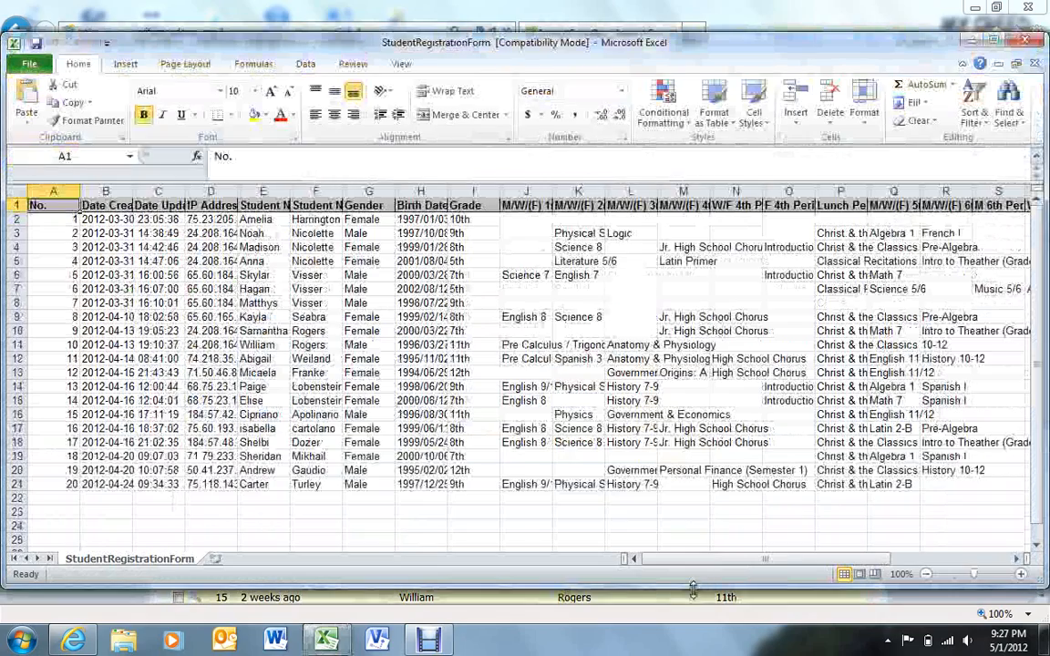
# Autofit the width of all columns in the StudentRegistrationForm sheet to their contents
pyautogui.moveTo(701, 561); pyautogui.dragTo(599, 539)
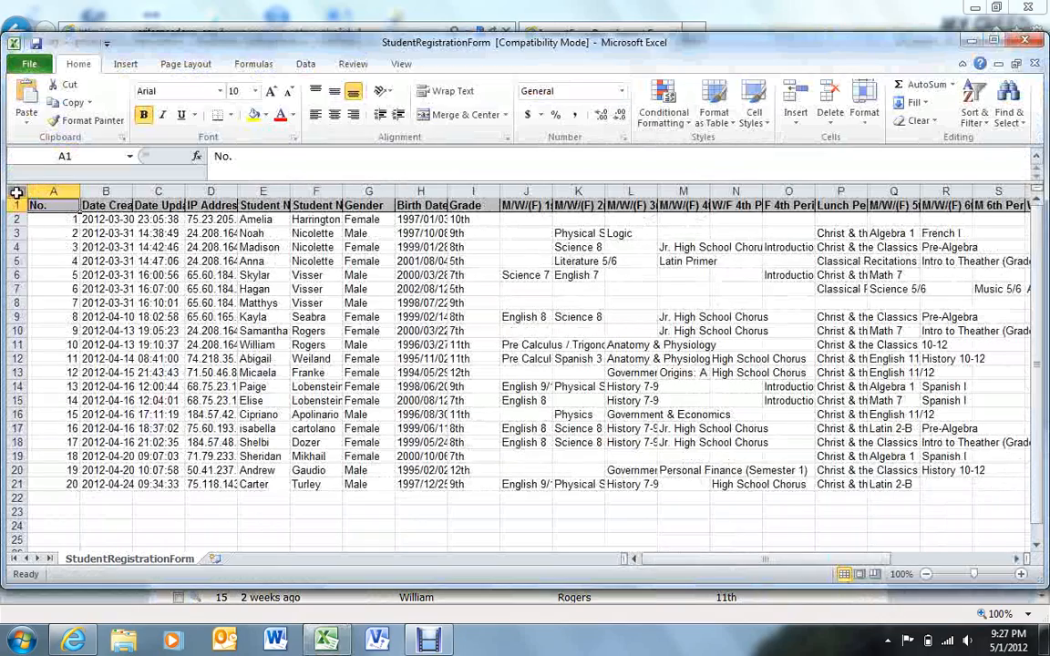
pyautogui.click(17, 192)
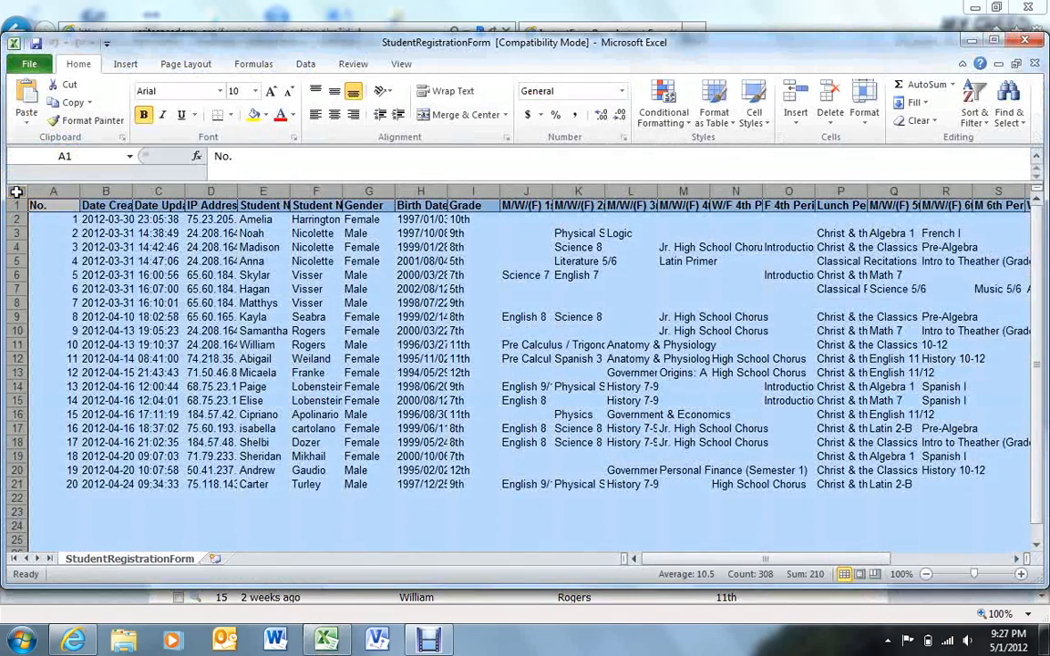
pyautogui.doubleClick(79, 190)
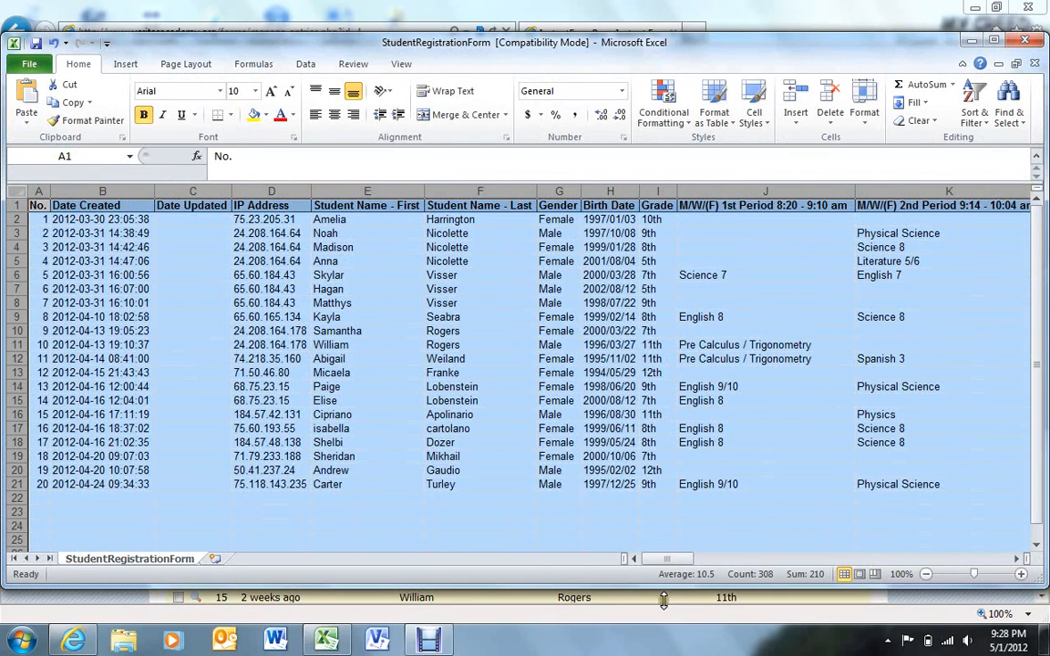
pyautogui.moveTo(662, 561); pyautogui.dragTo(626, 541)
pyautogui.click(210, 356)
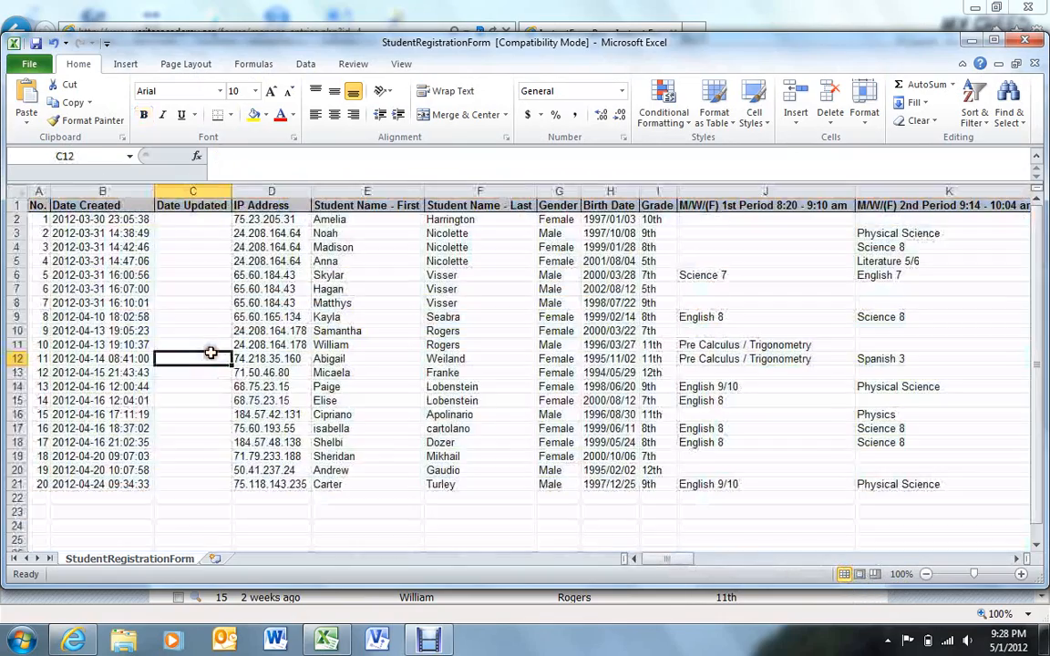
# Hide the Date Created, Date Updated and IP Address columns (B to D) in the StudentRegistrationForm sheet
pyautogui.moveTo(91, 191); pyautogui.dragTo(271, 193)
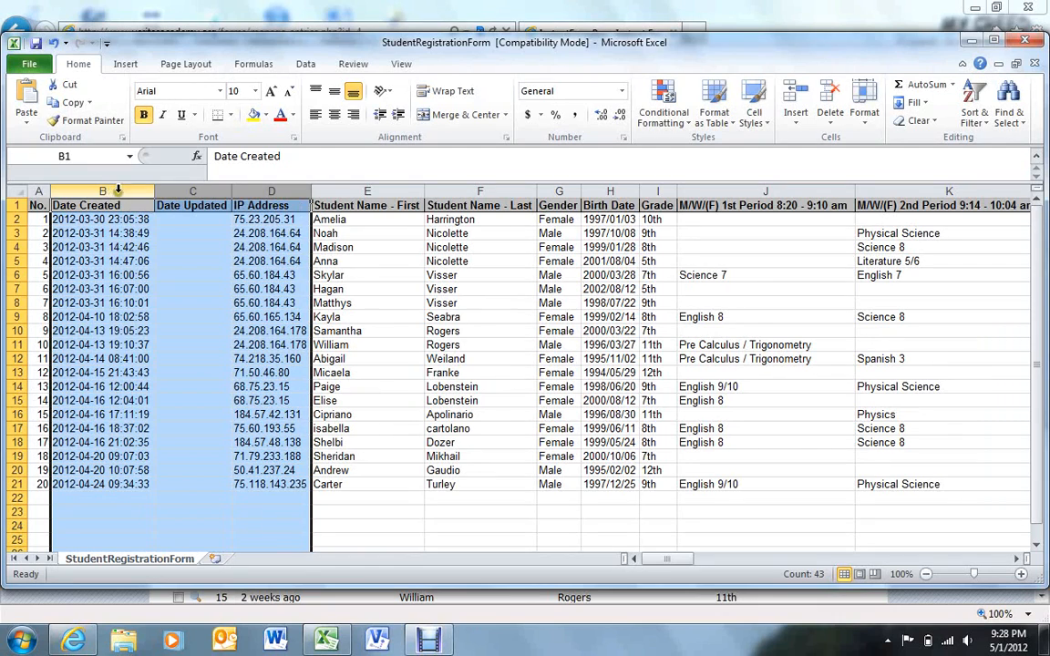
pyautogui.rightClick(280, 192)
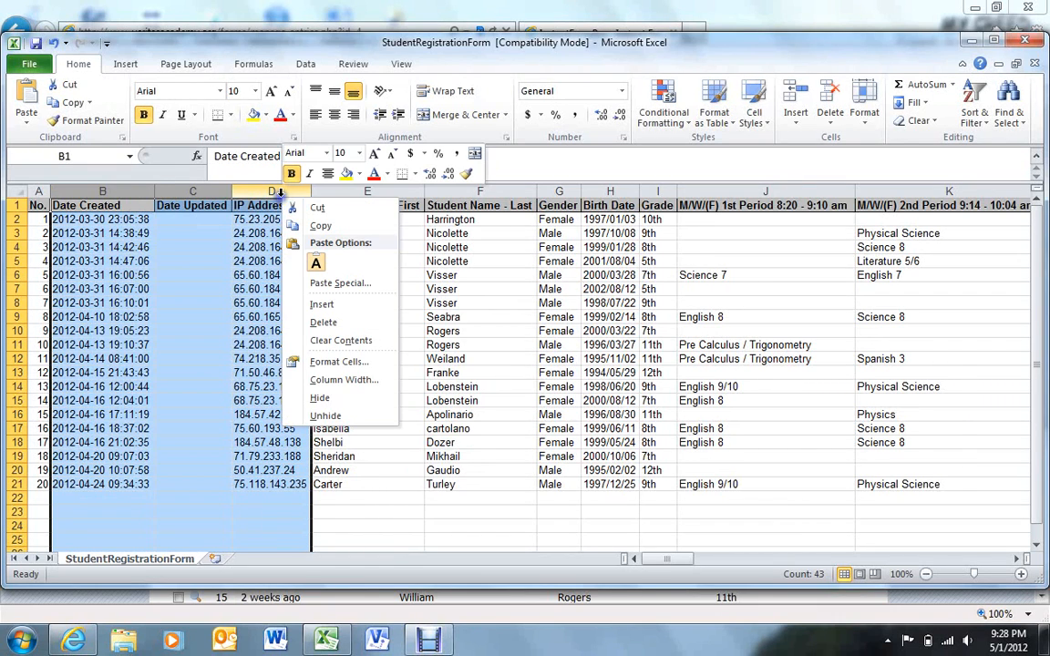
pyautogui.click(317, 398)
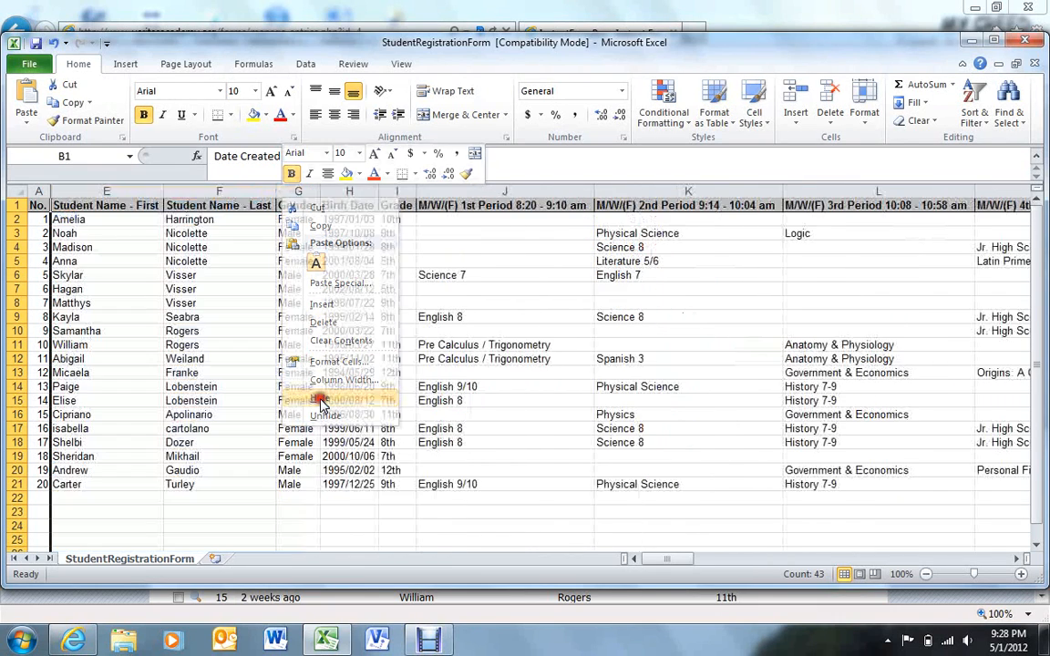
# Hide the empty "M After 7th Period (After School)" column and return to the first columns of the sheet
pyautogui.moveTo(685, 569); pyautogui.dragTo(934, 582)
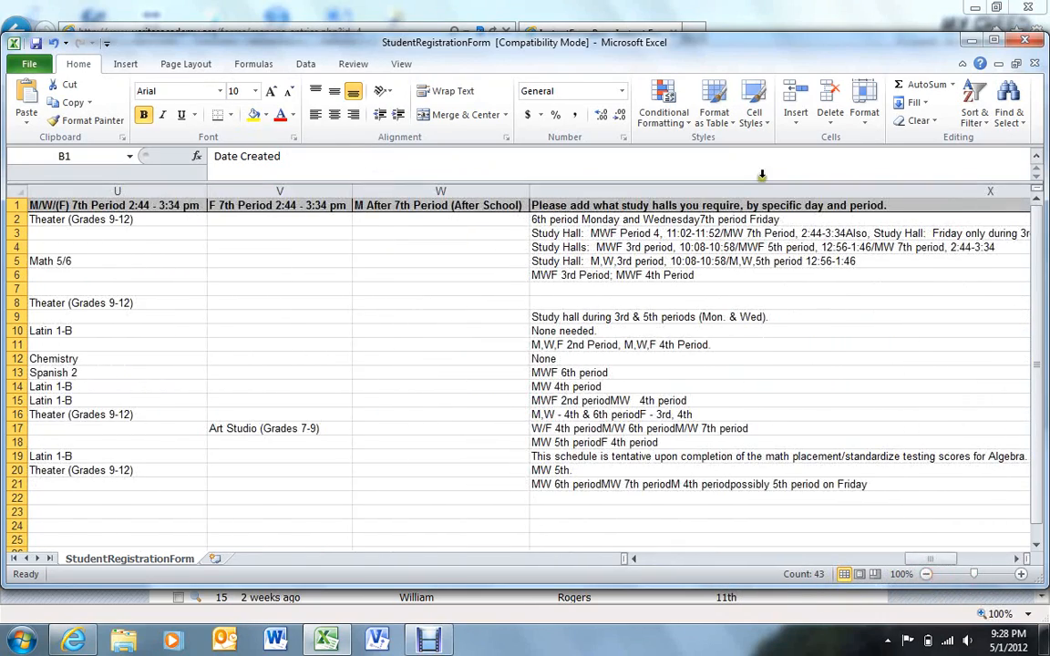
pyautogui.click(445, 191)
pyautogui.rightClick(445, 193)
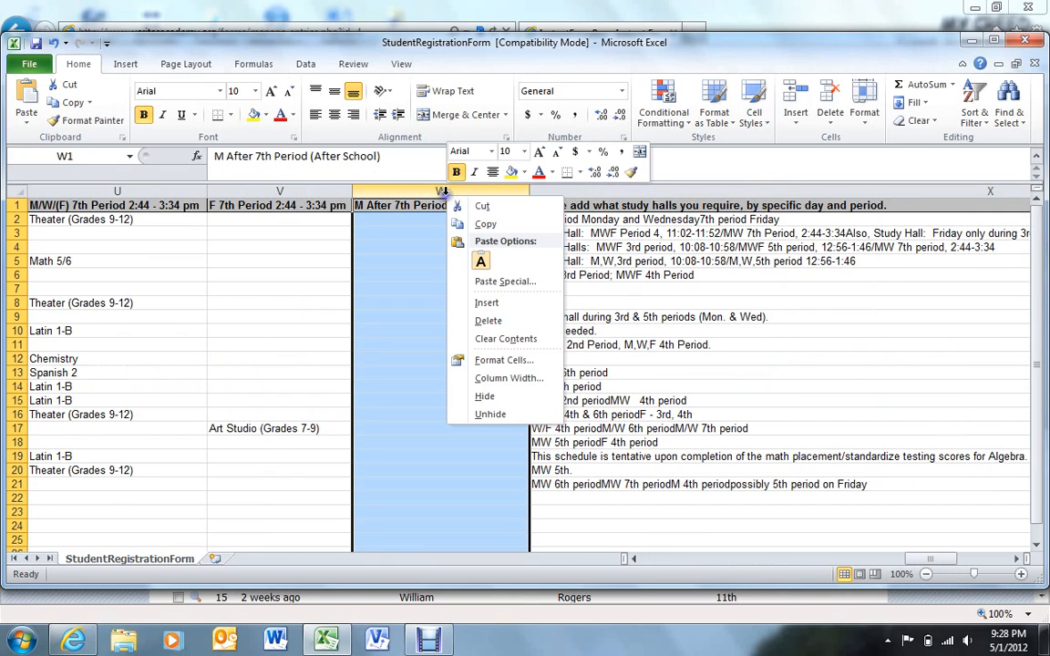
pyautogui.click(479, 396)
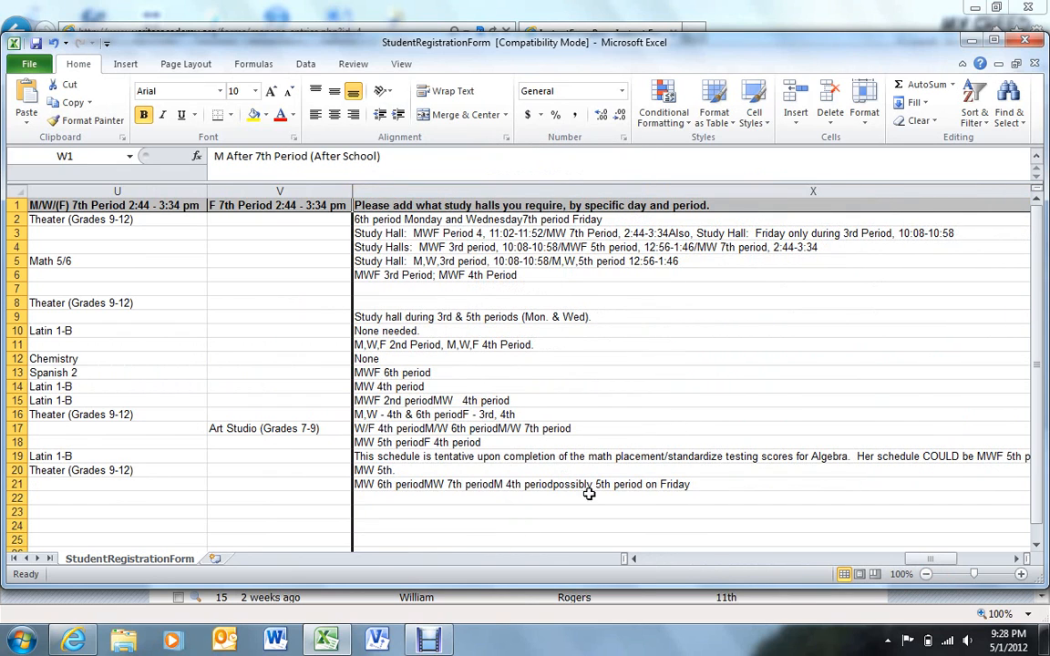
pyautogui.moveTo(926, 560); pyautogui.dragTo(635, 561)
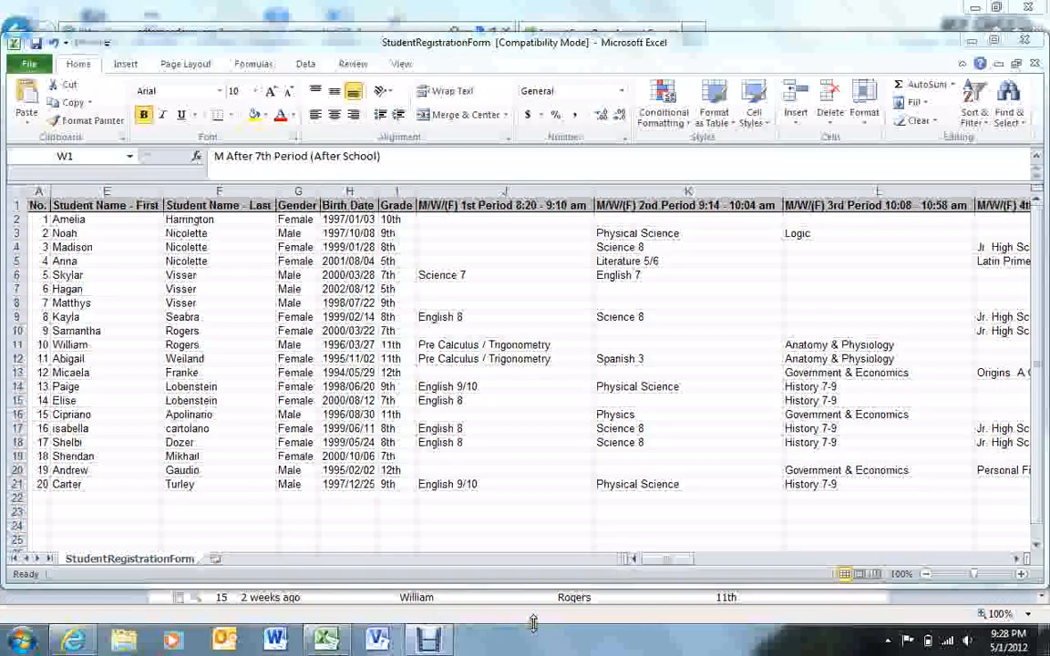
# Minimize the spreadsheet window and log out of the InstantFormPro admin panel in the browser
pyautogui.click(970, 40)
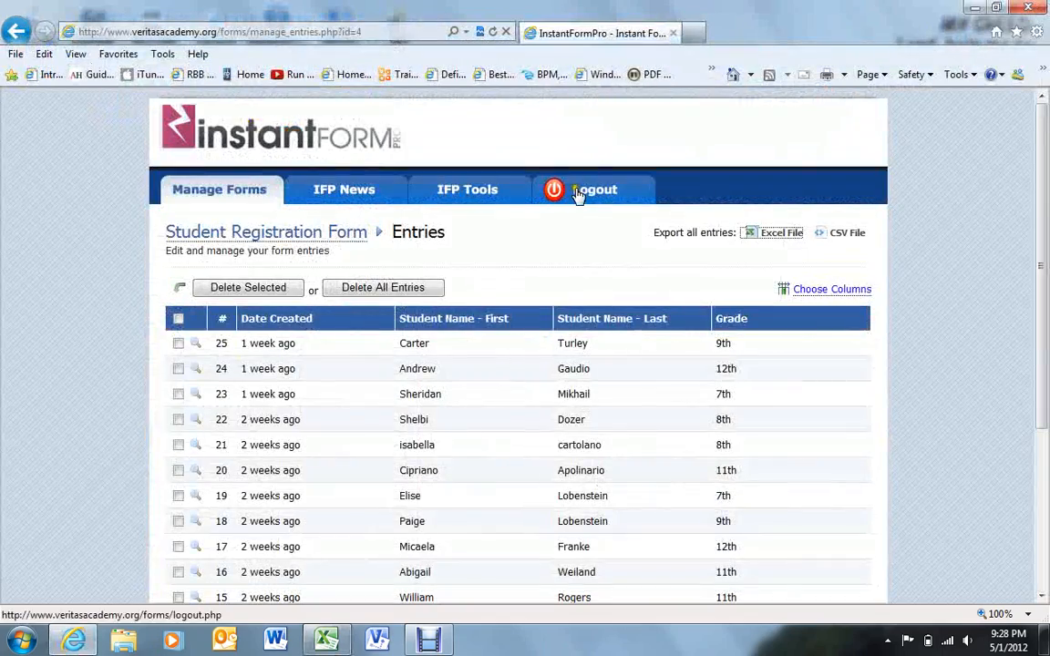
pyautogui.click(578, 194)
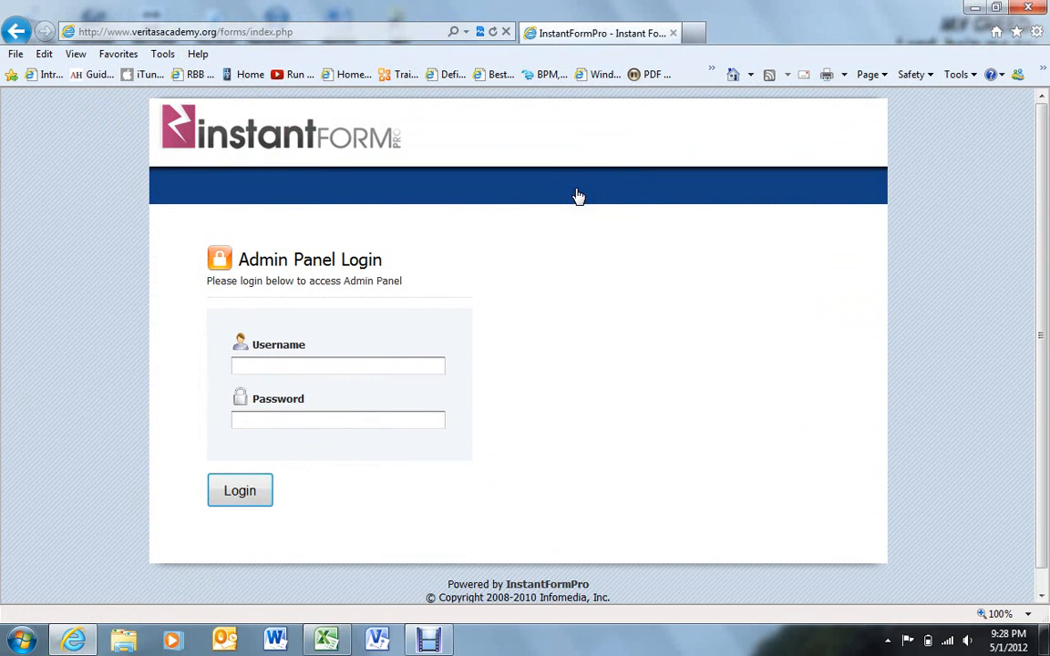